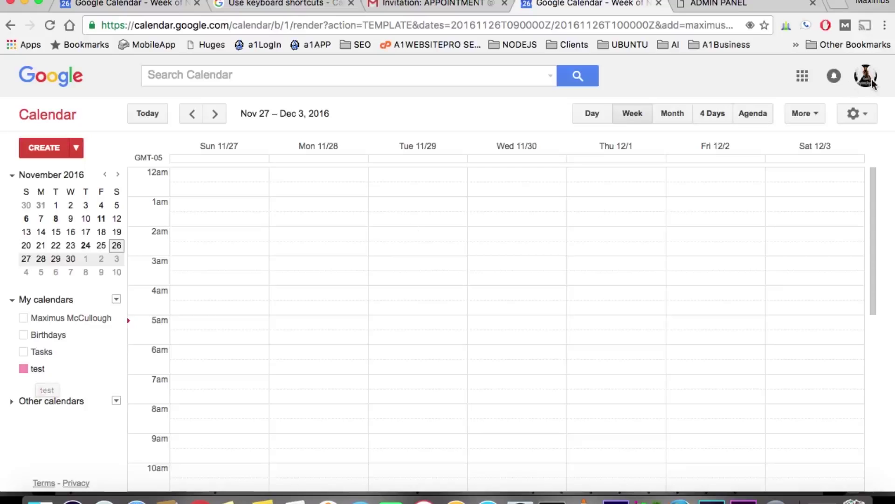
Look through the calendar settings and calendar list, then go back to the week view
click(854, 114)
click(776, 228)
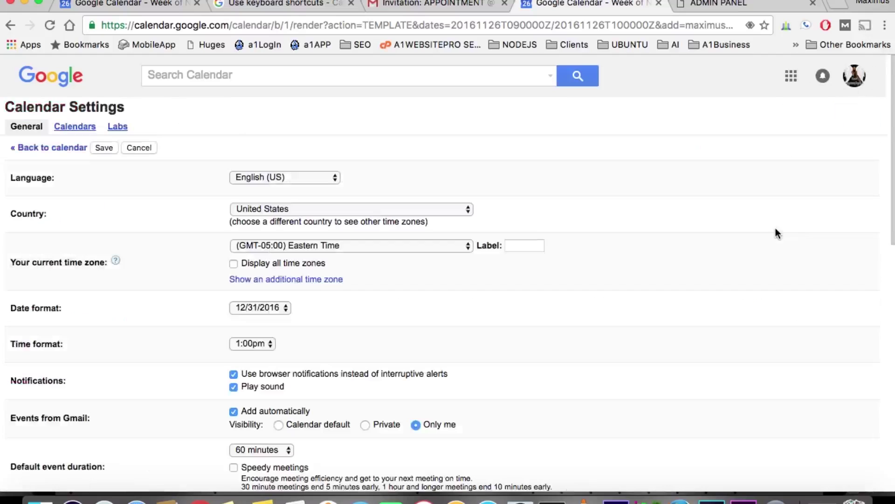
click(78, 126)
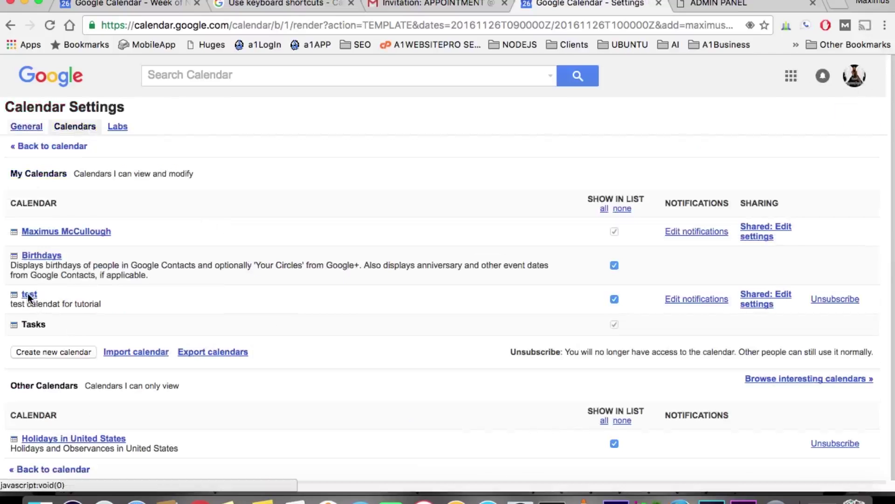
click(47, 145)
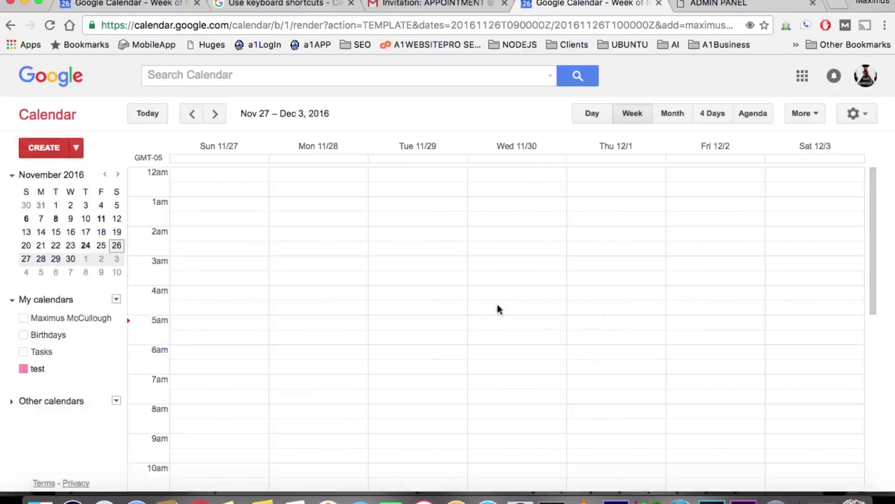
Create 'this is a test event' in the Saturday, December 3, 5:30 slot
click(792, 339)
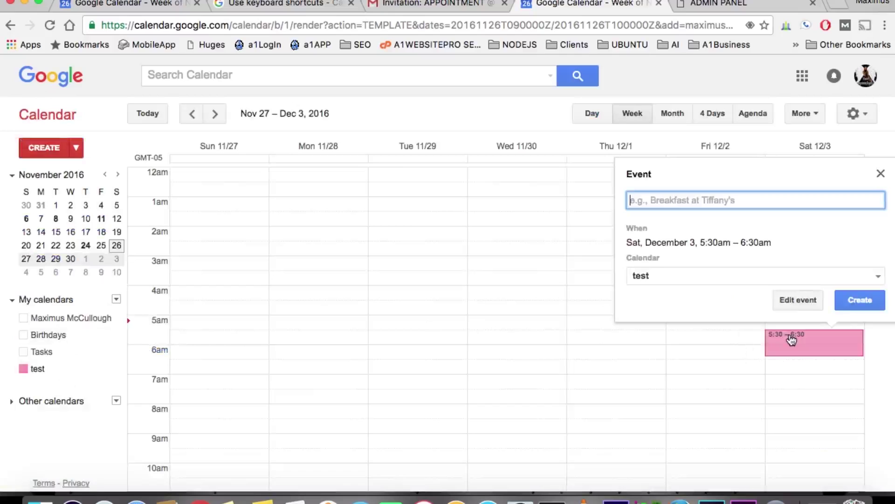
text(this is a test event)
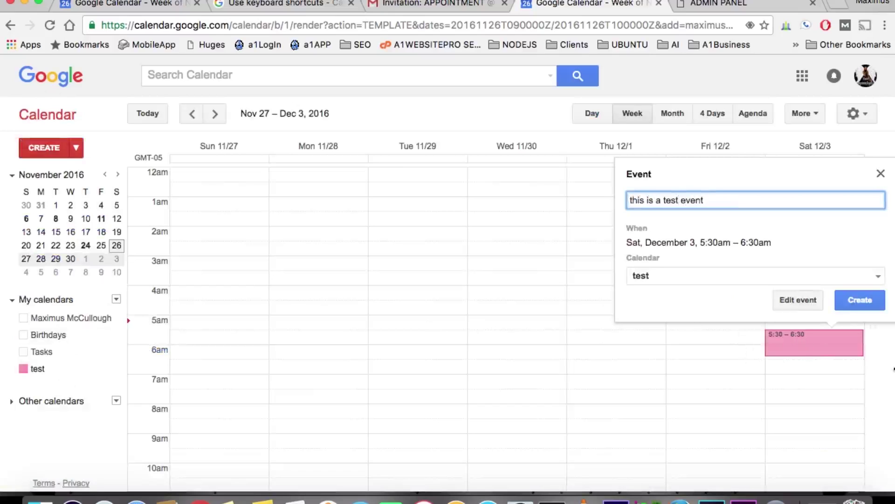
click(870, 303)
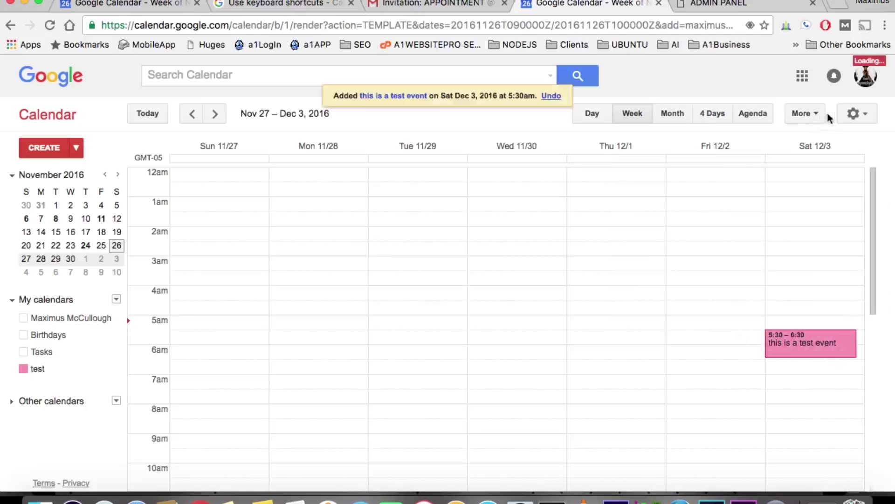
Open the 'test' calendar's details from the Google Calendar settings
click(855, 113)
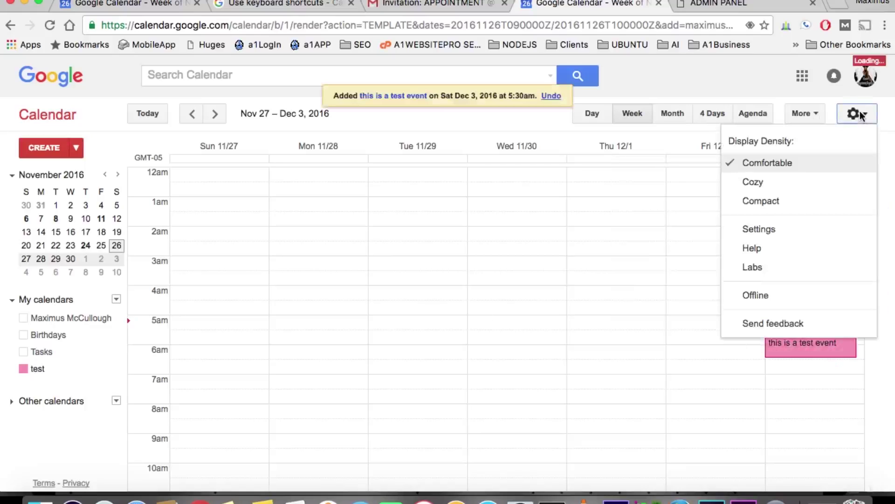
click(775, 229)
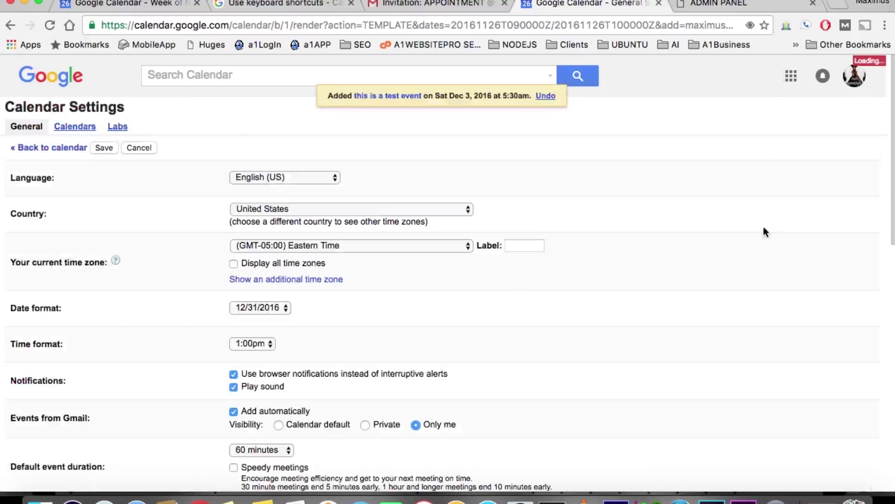
click(68, 127)
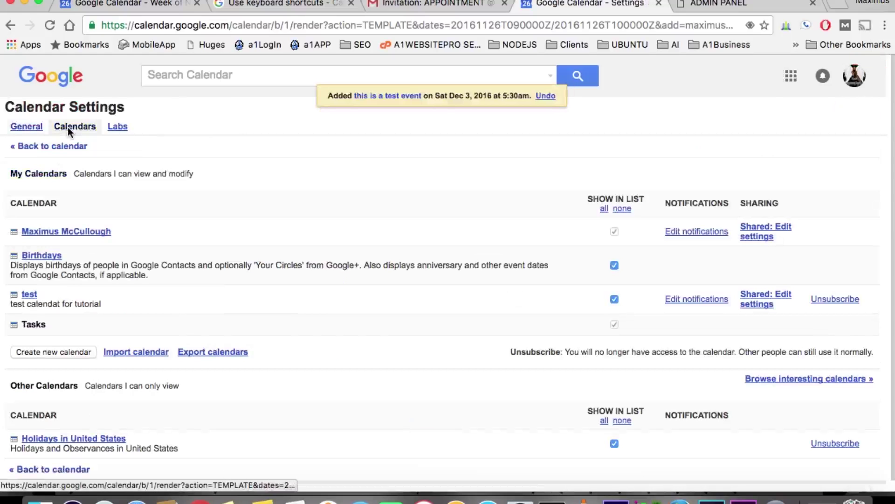
click(29, 295)
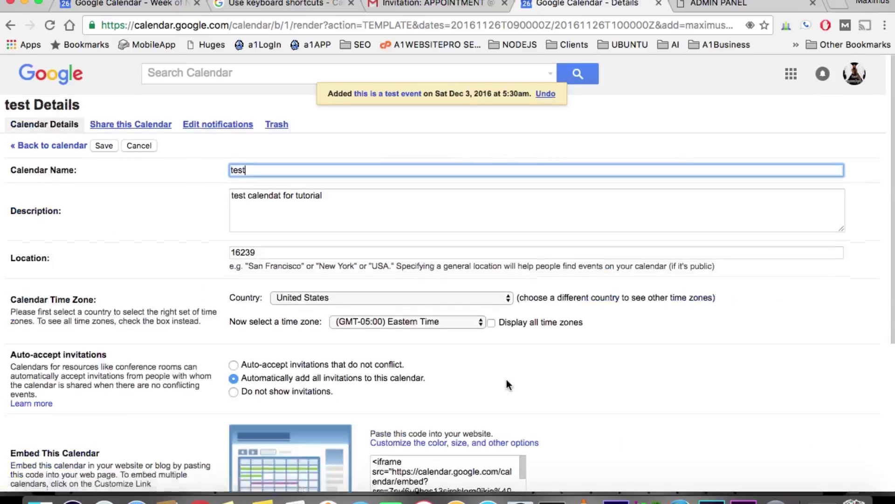
Select all of the test calendar's iframe embed code for copying
scroll(507, 379, down, 3)
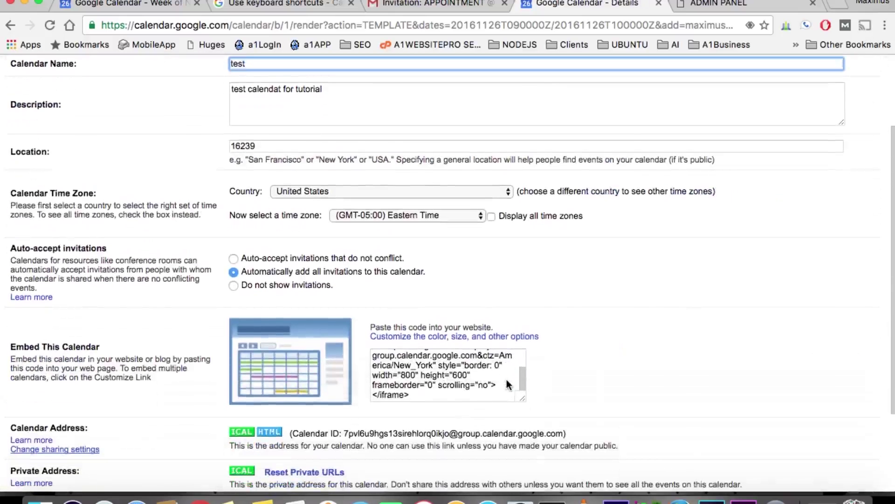
click(436, 382)
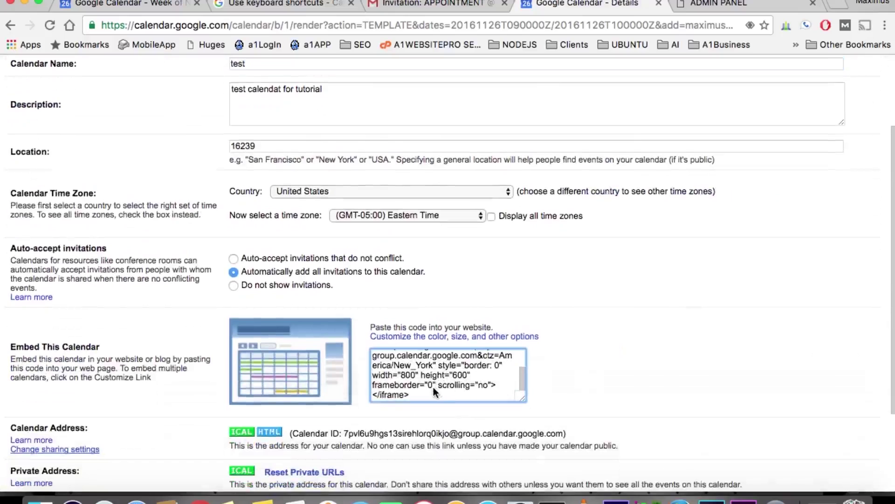
key(ctrl+a)
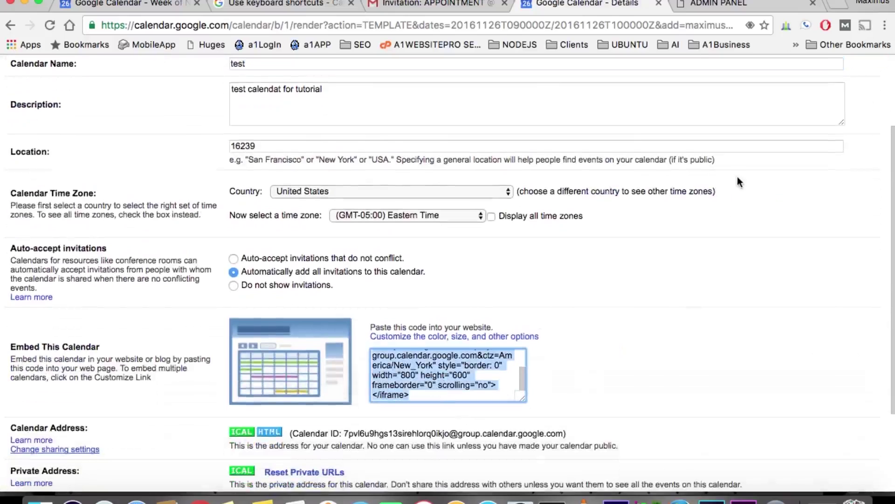
click(707, 9)
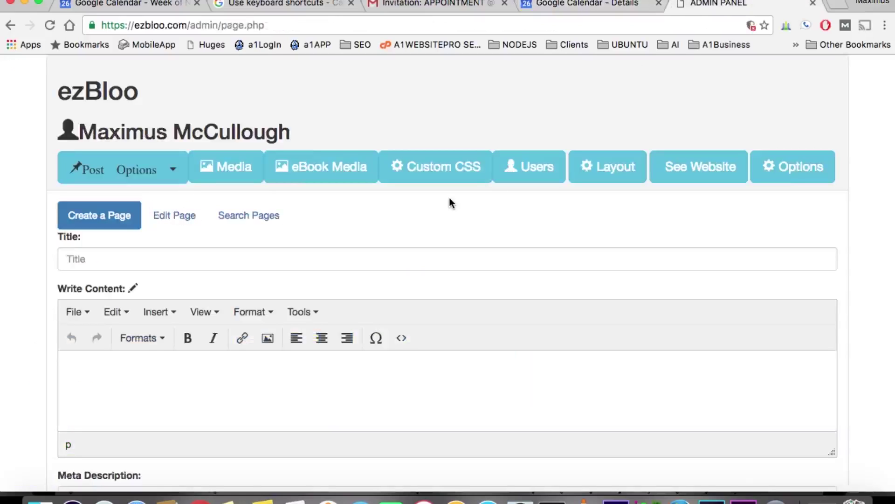
Open Contact Us from the ezBloo page list and show its content's HTML source code
click(179, 216)
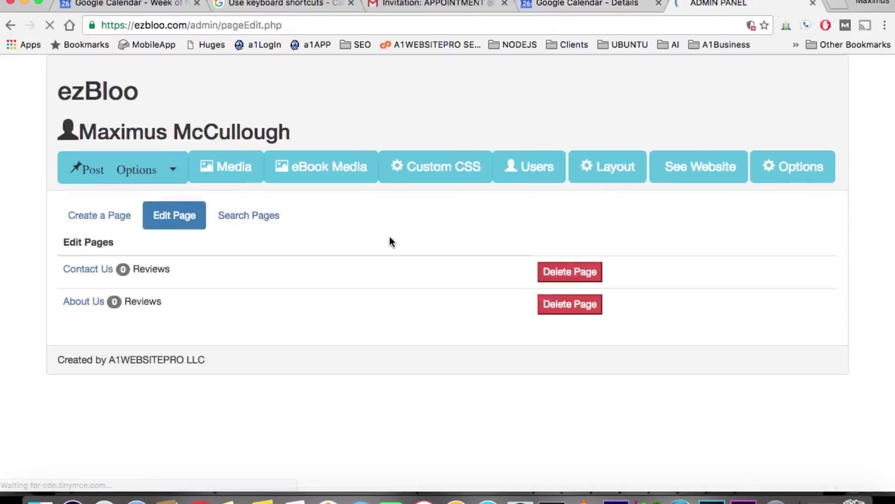
click(83, 270)
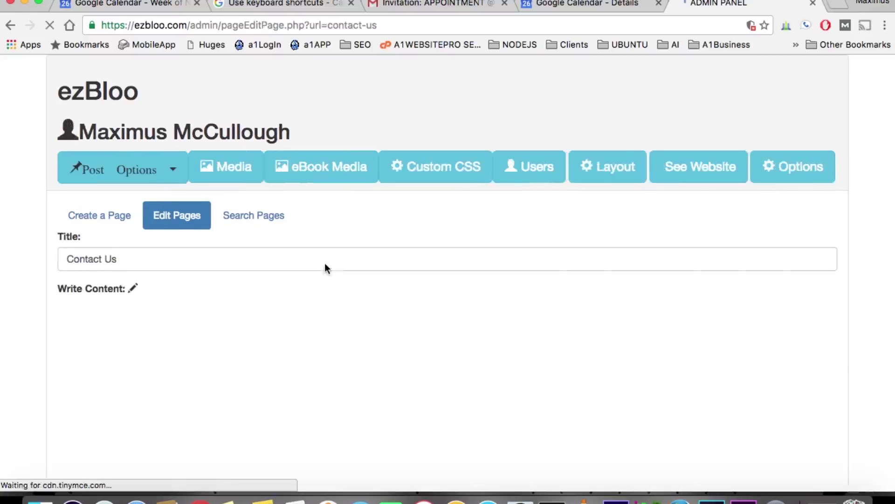
scroll(326, 265, down, 2)
scroll(325, 265, down, 2)
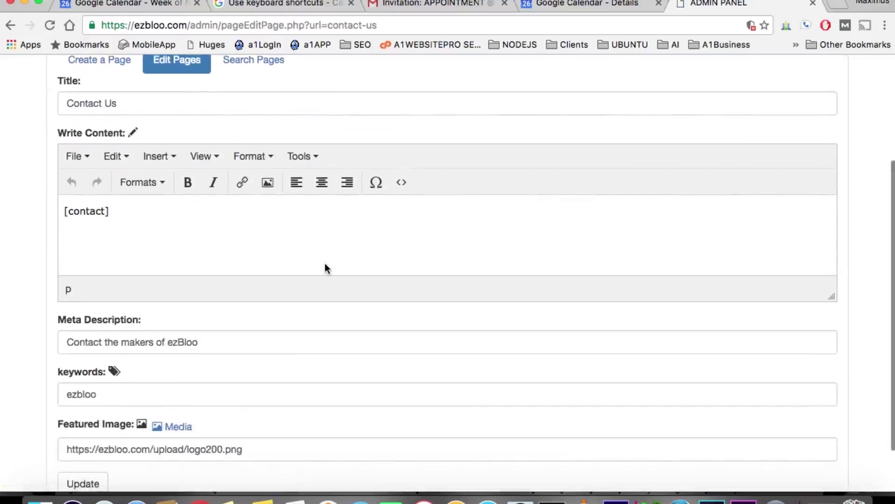
scroll(325, 266, up, 1)
click(404, 191)
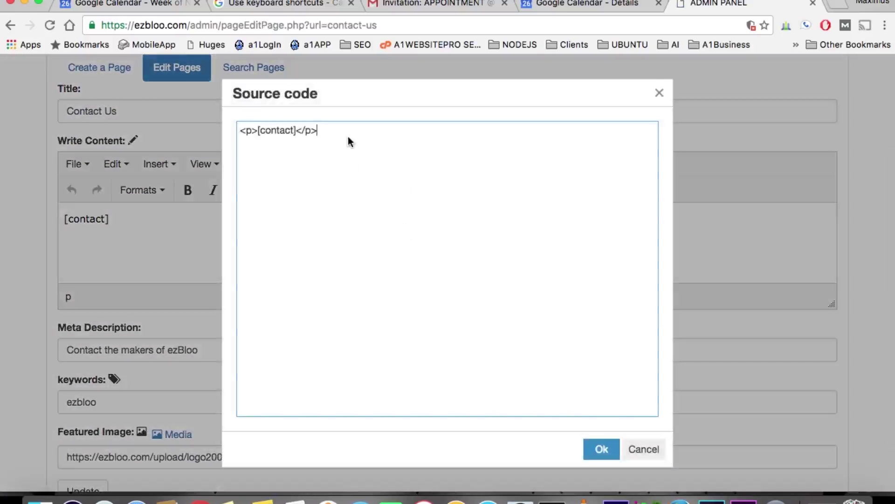
Paste the calendar iframe code on a new line after [contact] and apply it
key(Return)
text(<iframe src="https://calendar.google.com/calendar/embed?src=7pvl6u9hgs13sirehlorq0ikjo%40group.calendar.google.com&ctz=America/New_York" style="border: 0" width="800" height="600" frameborder="0" scrolling="no"></iframe>)
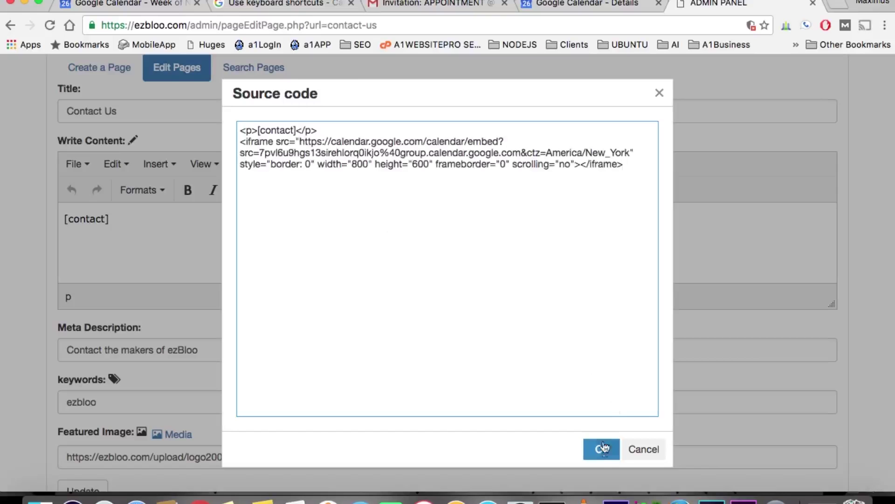
click(597, 447)
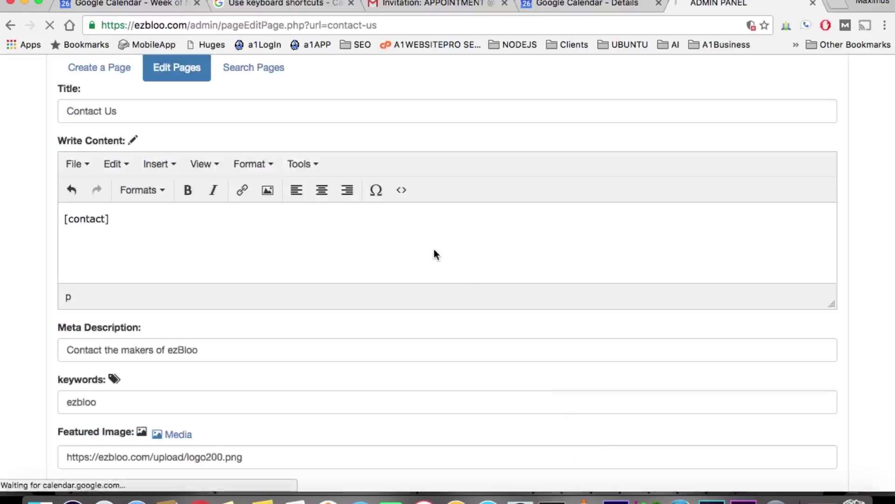
Replace the existing iframe in the source with the copied embed code and apply it
click(403, 189)
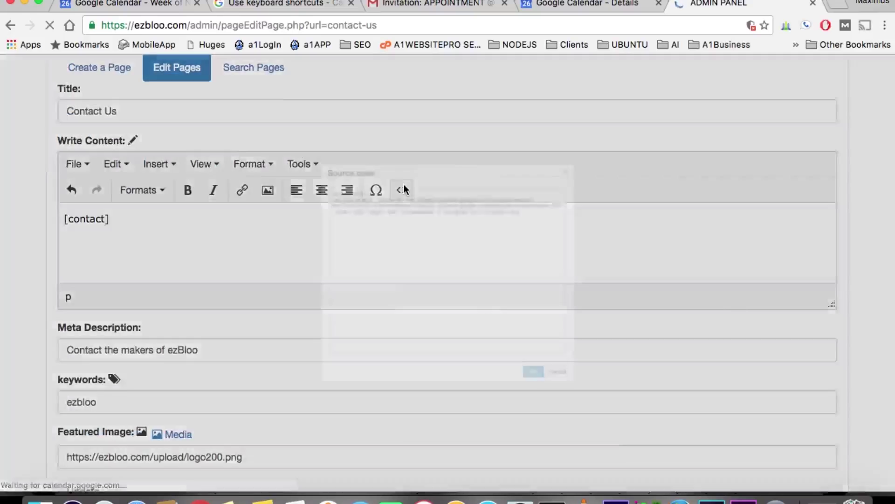
click(601, 448)
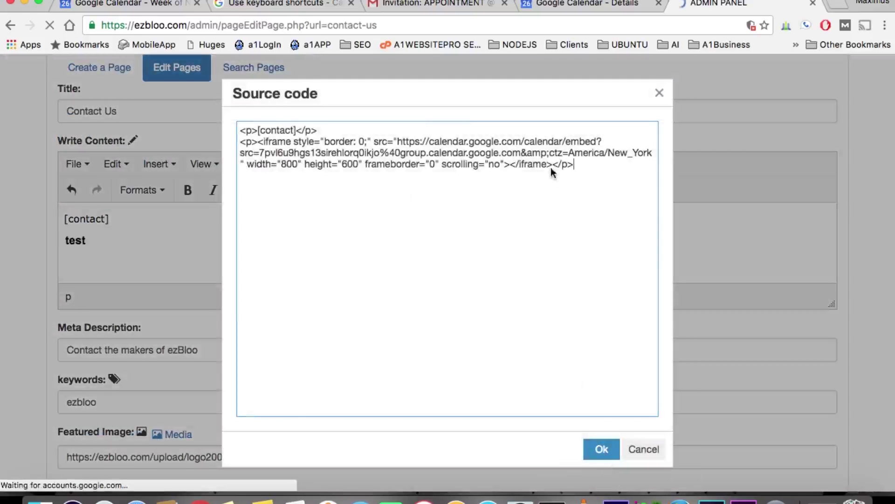
drag(553, 165, 257, 142)
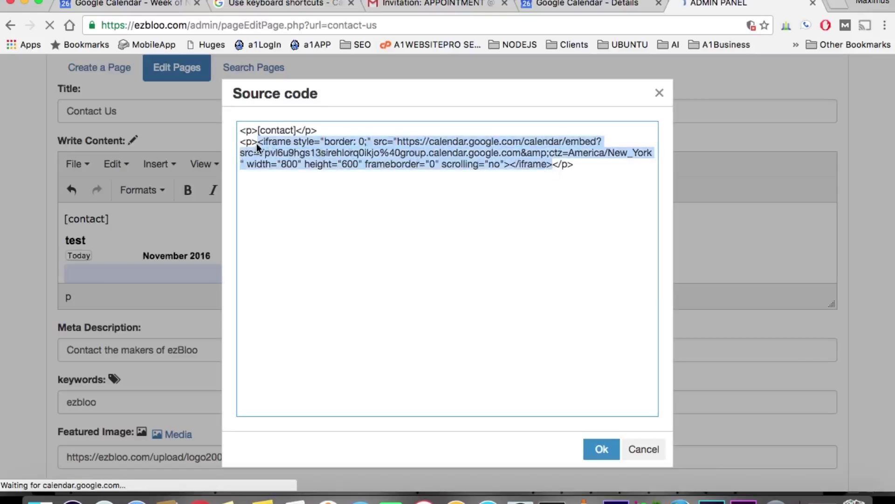
text(<iframe src="https://calendar.google.com/calendar/embed?src=7pvl6u9hgs13sirehlorq0ikjo%40group.calendar.google.com&ctz=America/New_York" style="border: 0" width="800" height="600" frameborder="0" scrolling="no"></iframe>)
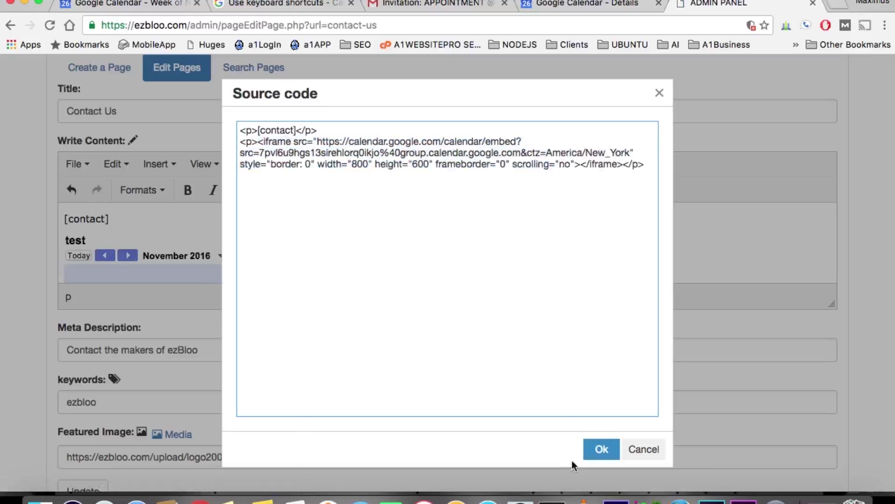
click(644, 450)
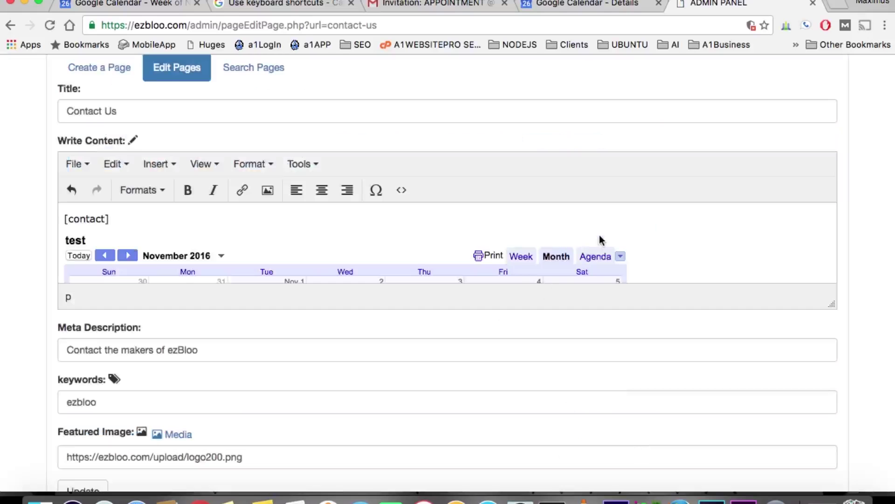
scroll(602, 240, down, 2)
scroll(602, 241, down, 1)
scroll(601, 239, up, 2)
Save the Contact Us page with the Update button below the editor
scroll(601, 239, down, 1)
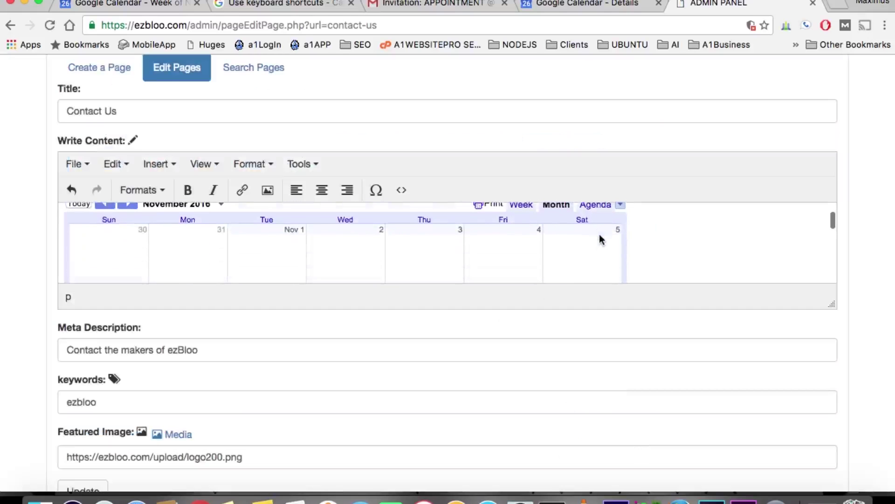
scroll(601, 239, up, 1)
scroll(602, 240, up, 1)
scroll(704, 376, down, 3)
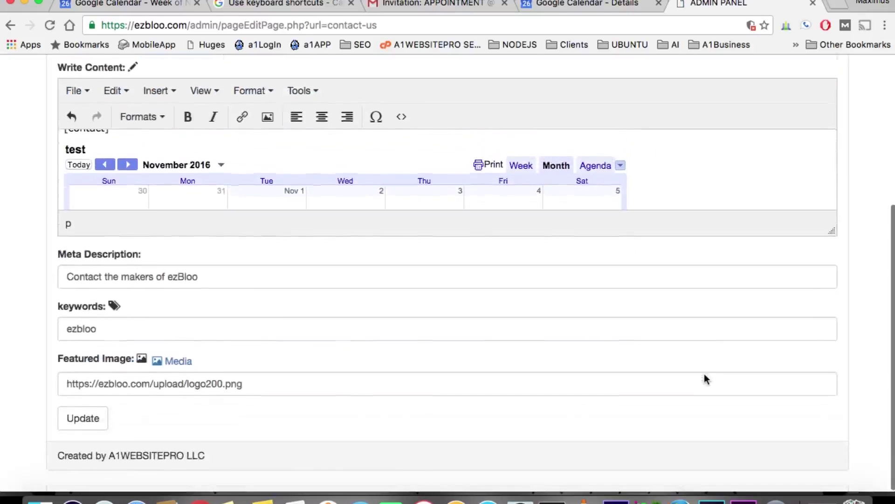
scroll(704, 376, up, 5)
scroll(704, 375, down, 5)
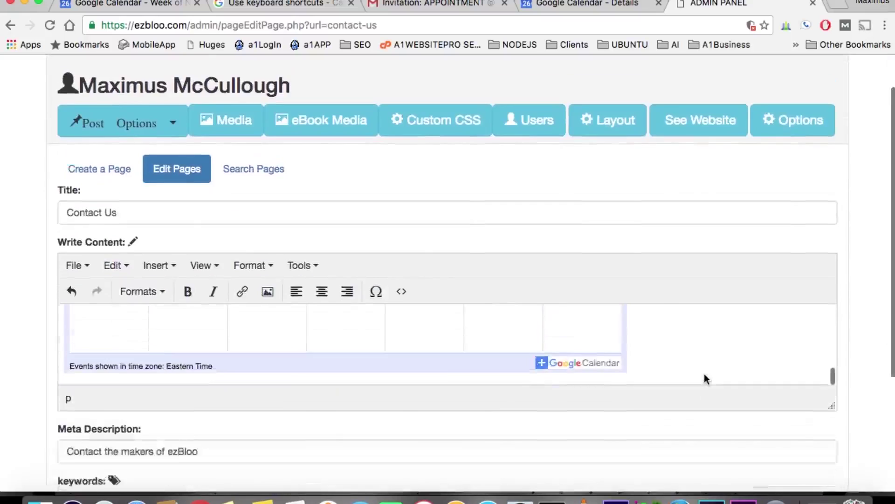
scroll(704, 376, down, 3)
scroll(704, 376, down, 1)
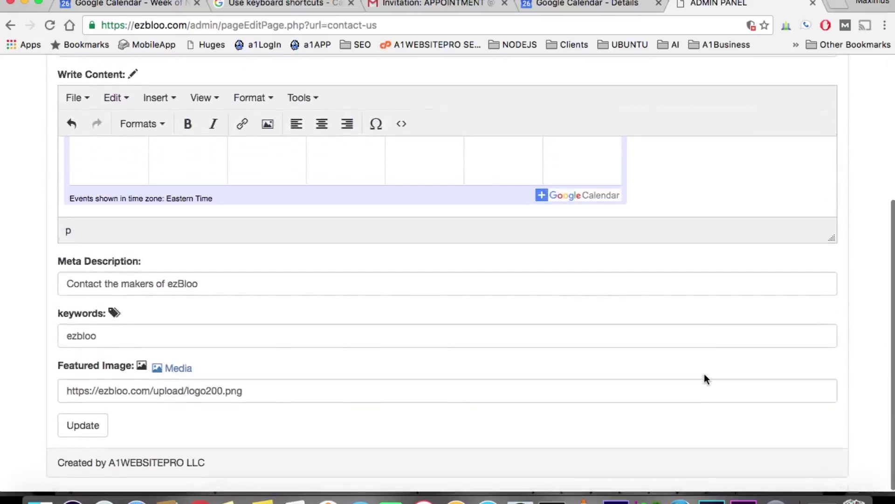
click(74, 426)
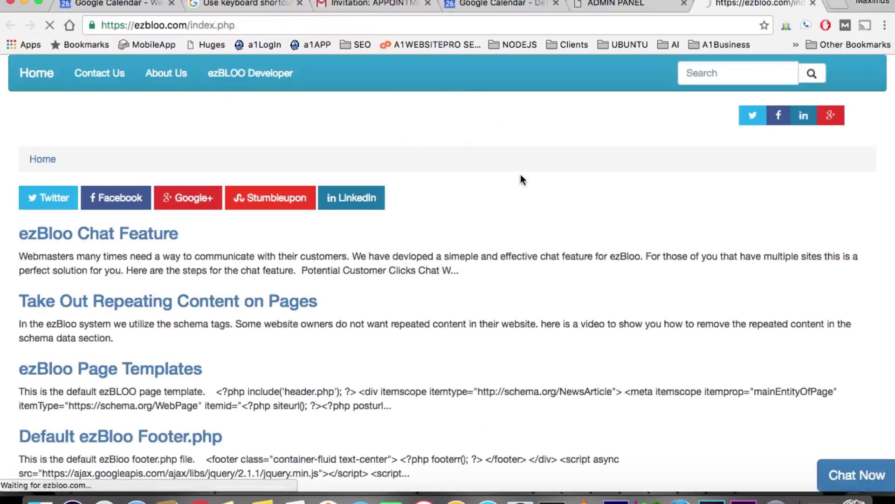
Go from the live About Us page to Contact Us via the top navigation bar
scroll(568, 369, down, 2)
scroll(564, 378, down, 8)
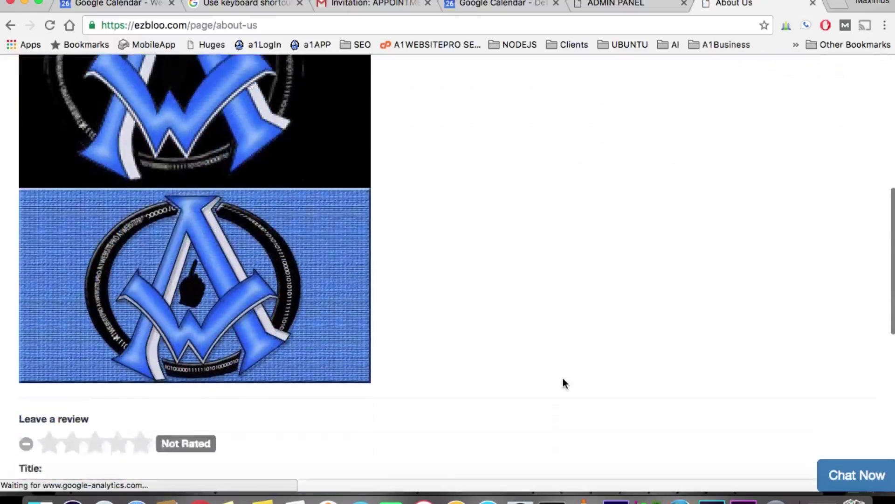
scroll(563, 377, down, 3)
scroll(563, 377, up, 10)
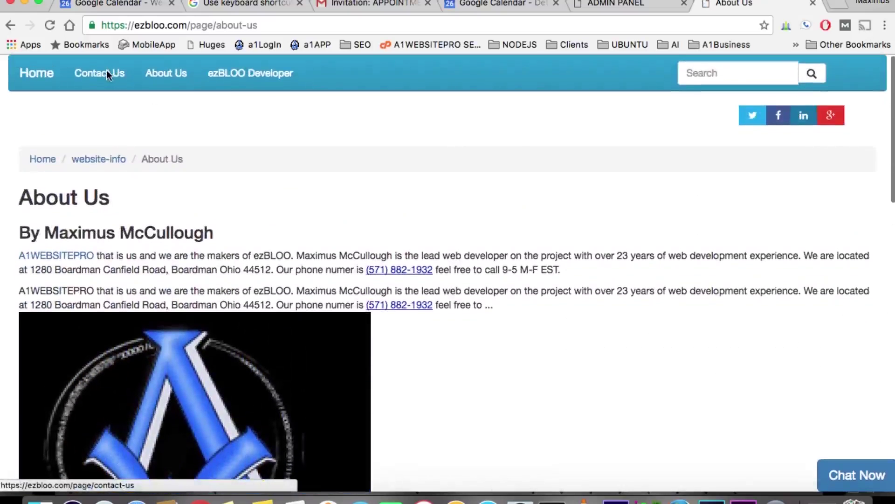
click(106, 73)
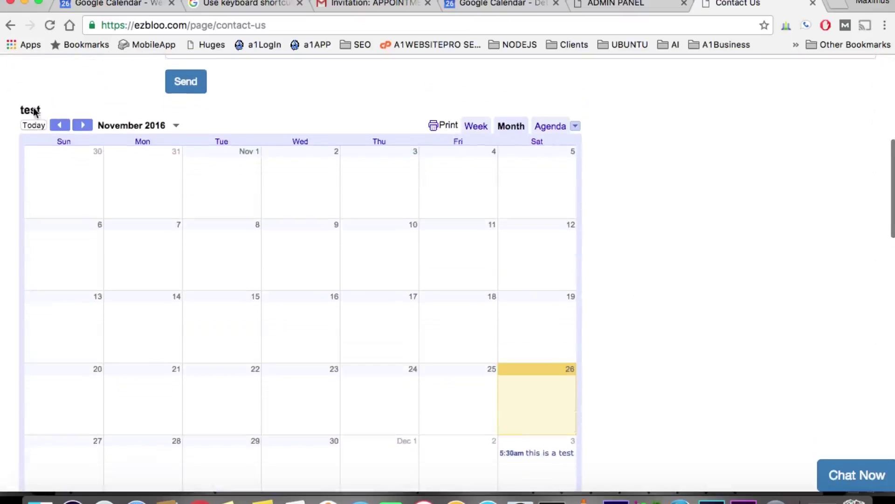
double_click(30, 109)
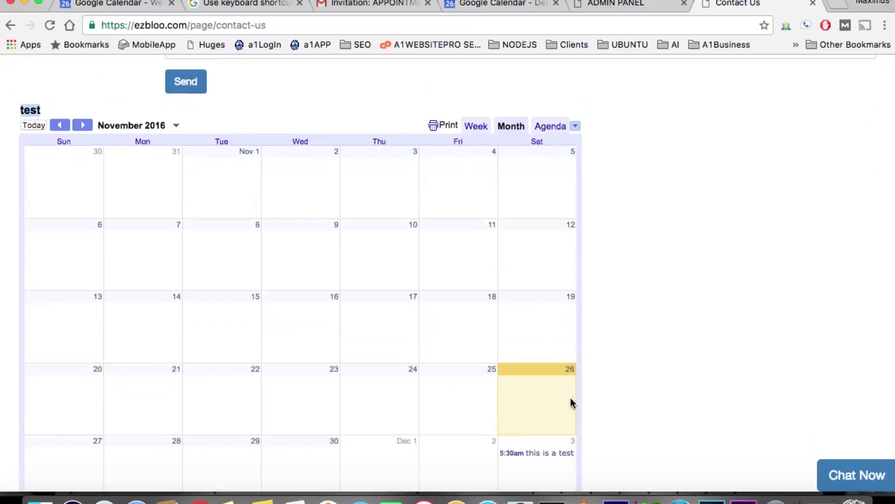
scroll(544, 405, down, 4)
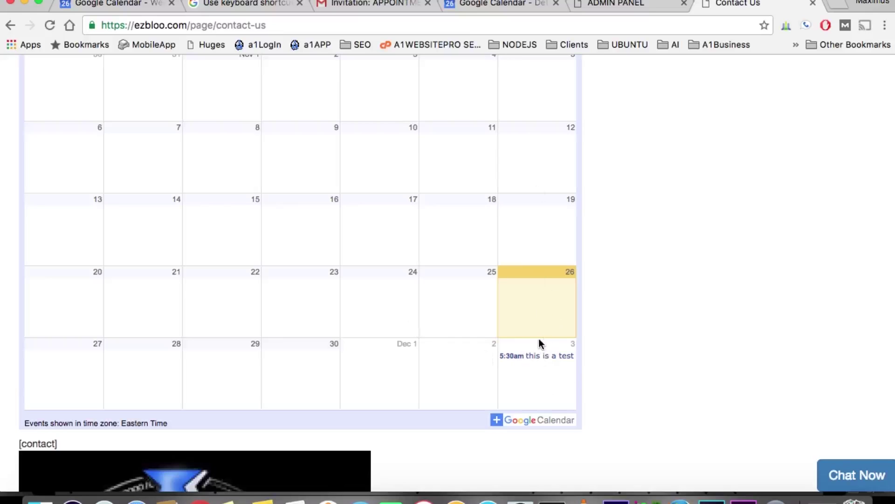
scroll(729, 299, down, 3)
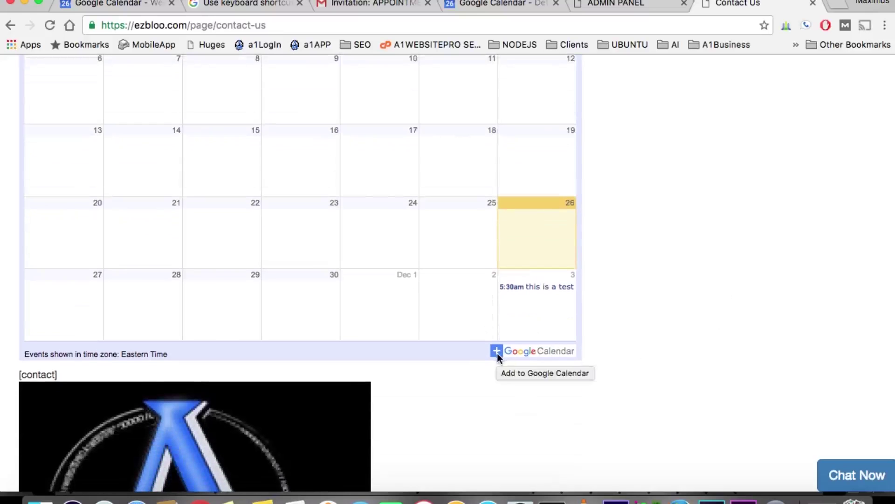
scroll(620, 277, up, 2)
scroll(620, 278, up, 3)
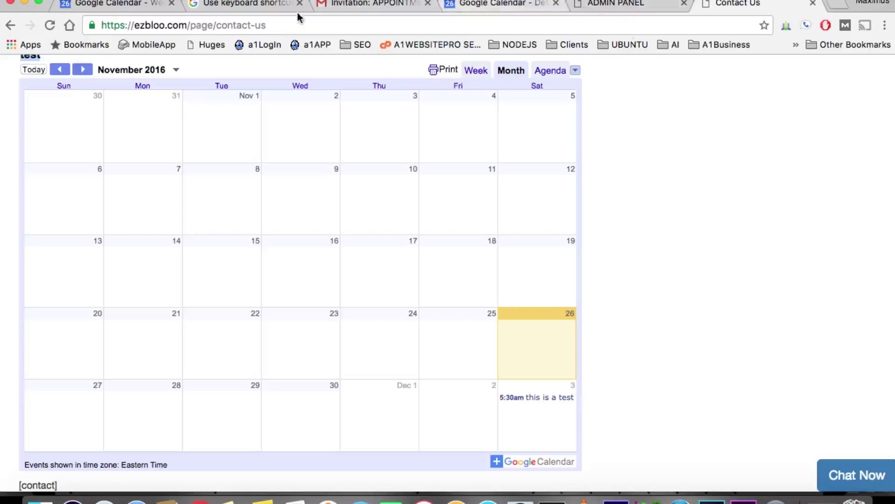
Return from the test calendar's details to the current week's calendar view
click(133, 4)
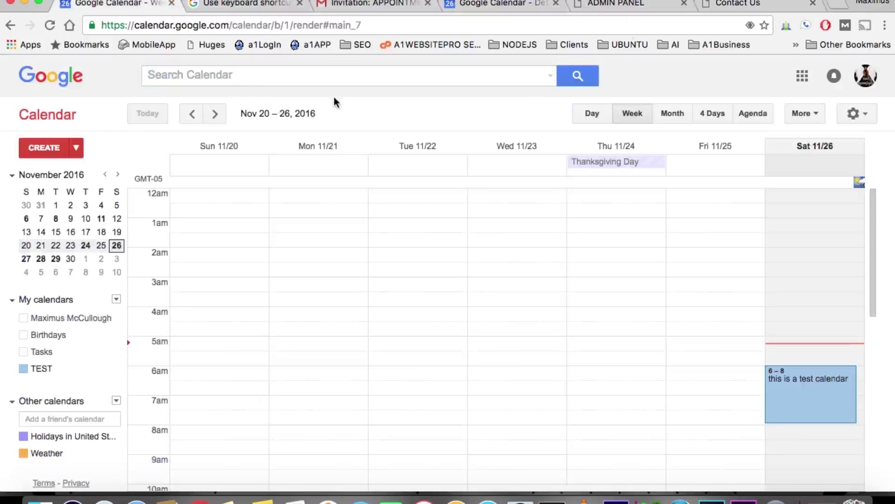
click(489, 3)
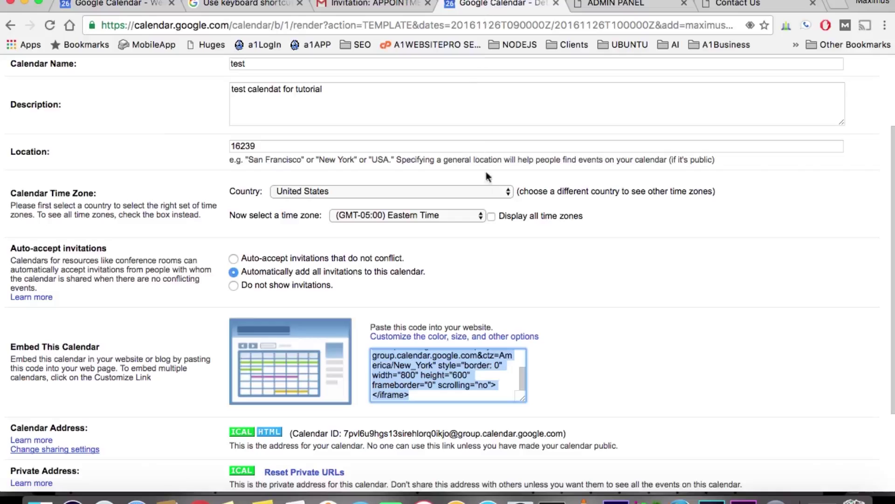
scroll(305, 232, up, 3)
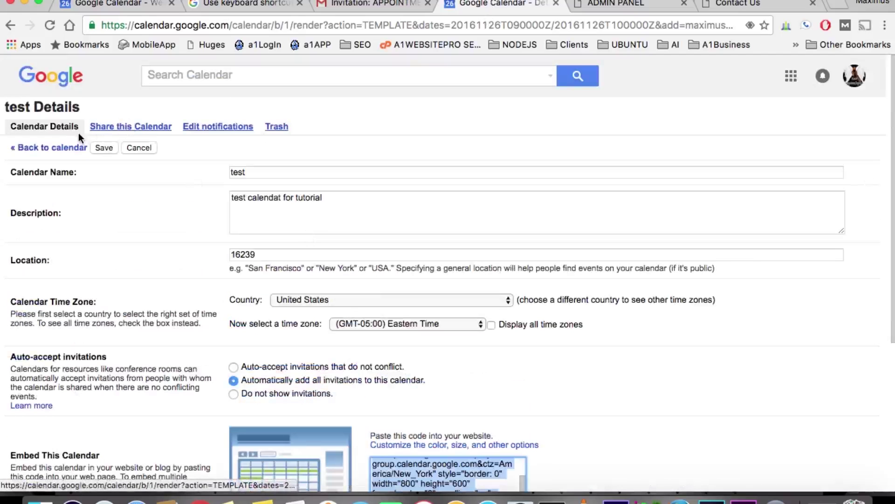
click(56, 147)
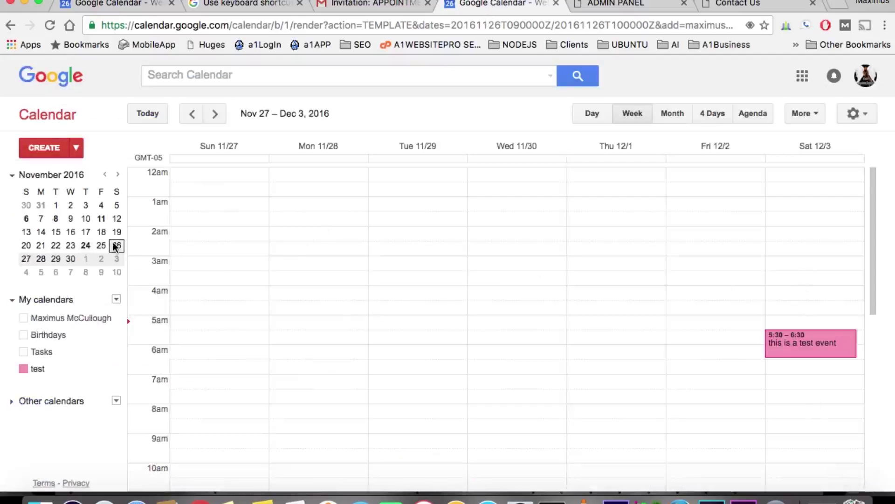
key(t)
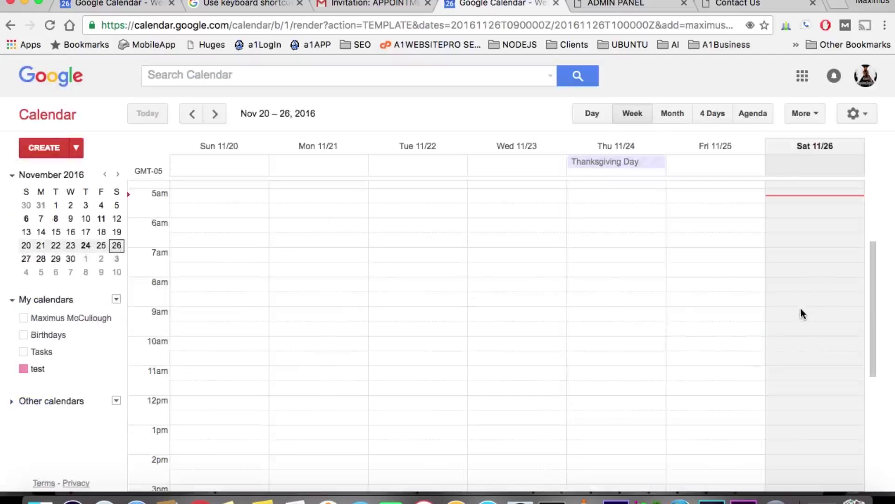
Create 'this is another test event' in the Saturday 9am slot
click(802, 314)
text(this is another test event)
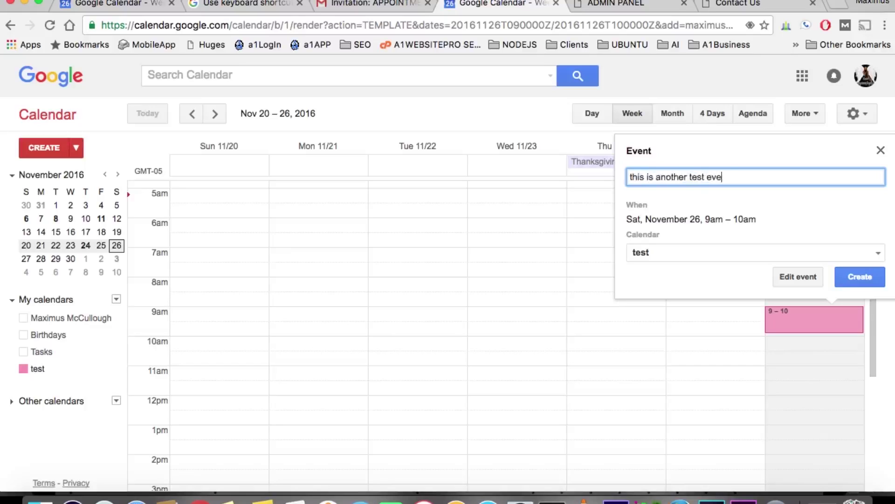
click(858, 277)
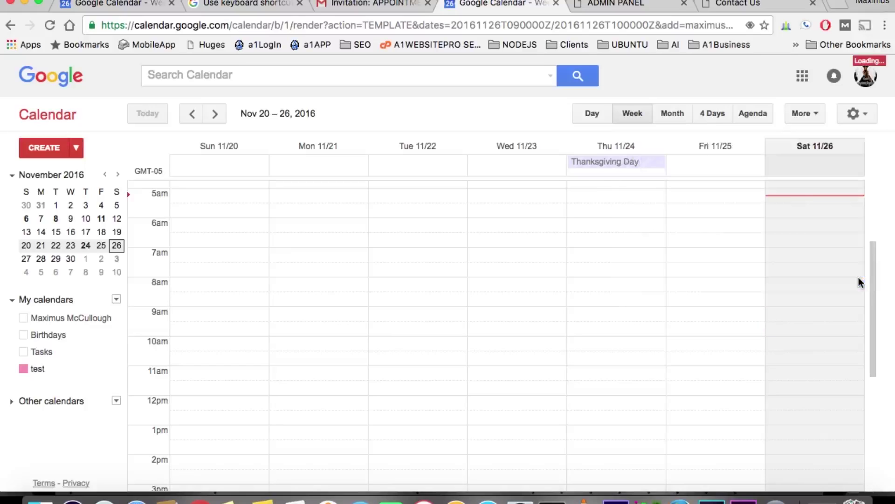
Reload the Contact Us page and scroll to the embedded calendar's Nov 26 event
click(727, 7)
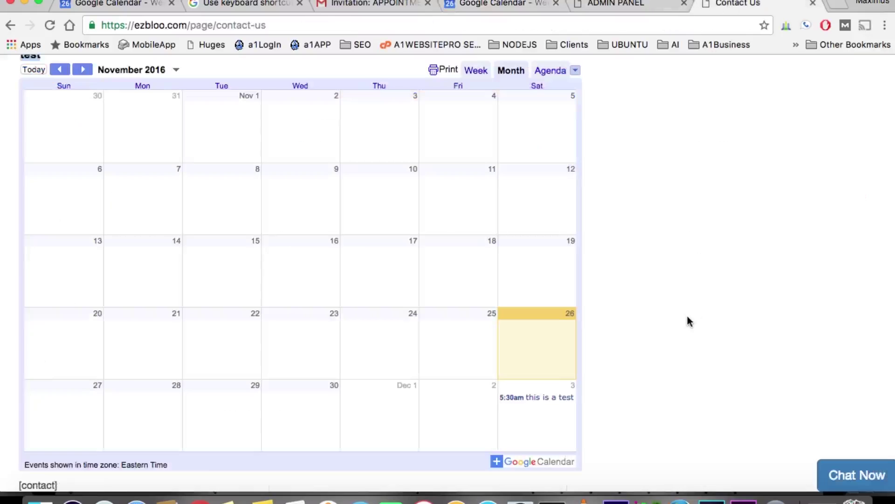
click(316, 26)
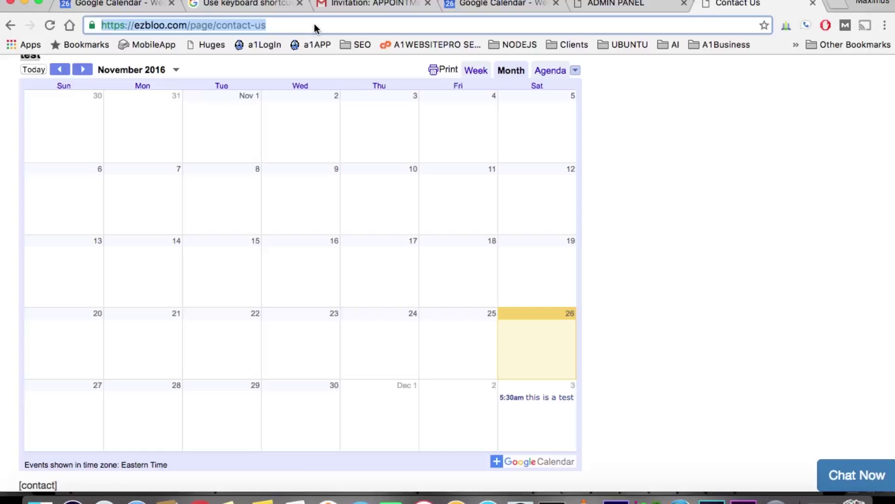
key(Return)
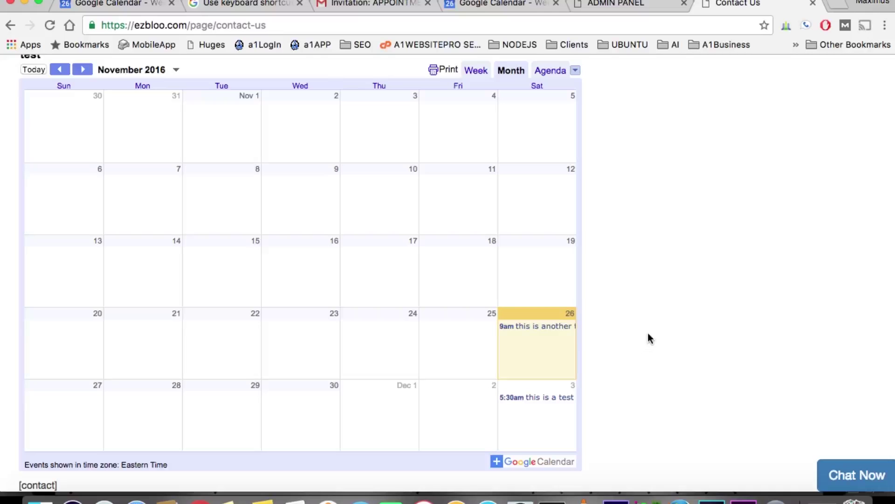
scroll(651, 330, down, 1)
scroll(651, 330, up, 3)
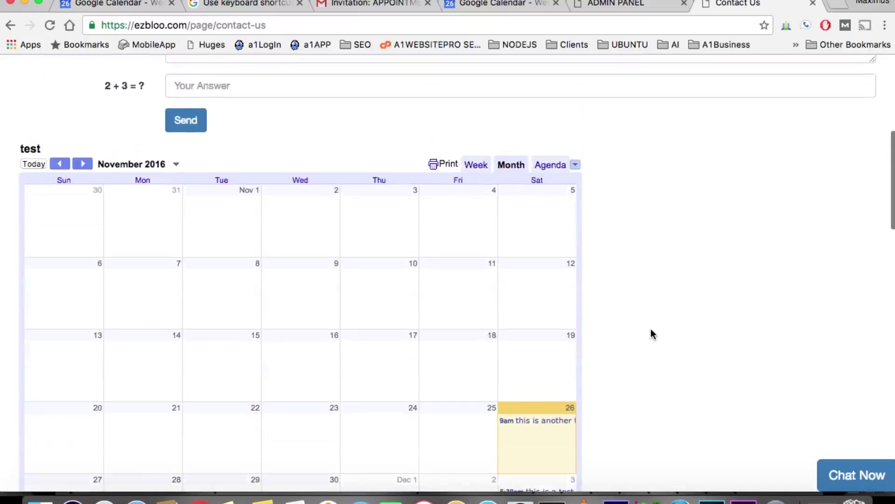
scroll(652, 330, down, 2)
scroll(652, 334, down, 1)
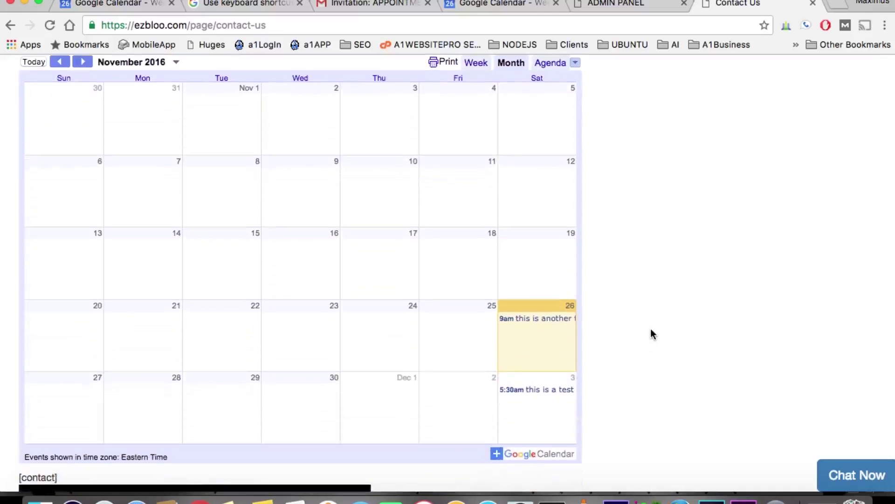
scroll(652, 332, up, 1)
scroll(651, 330, down, 1)
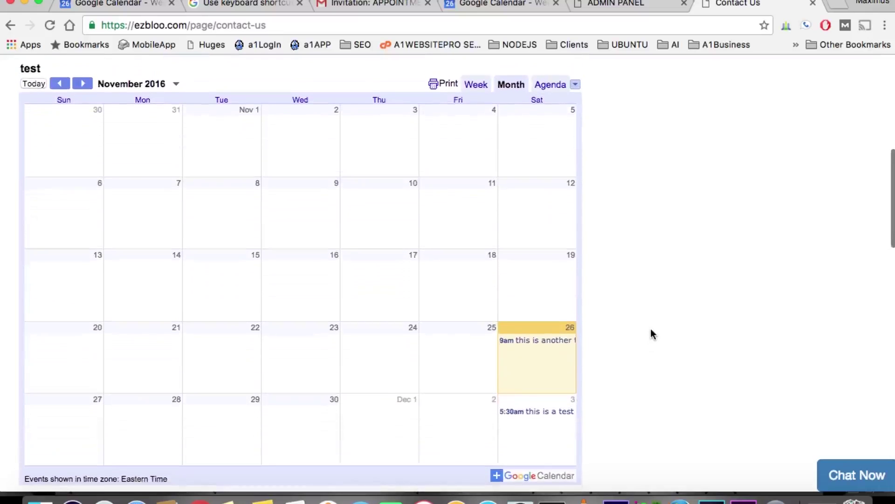
scroll(651, 329, down, 1)
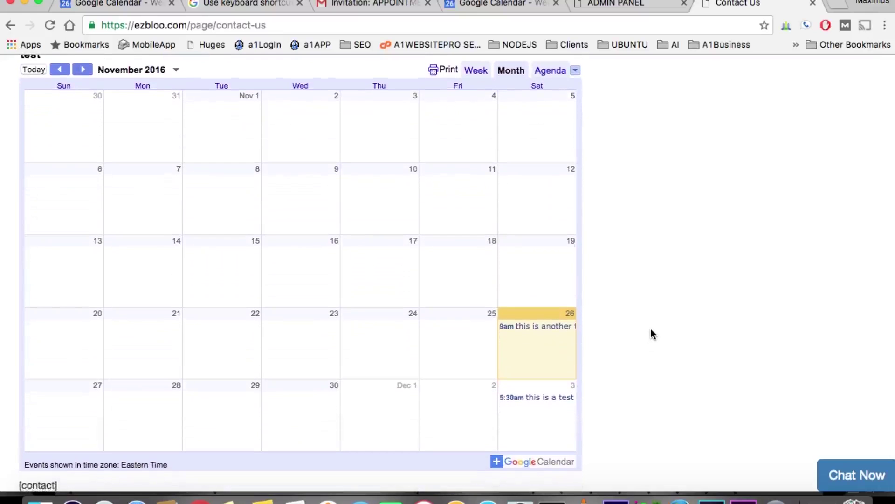